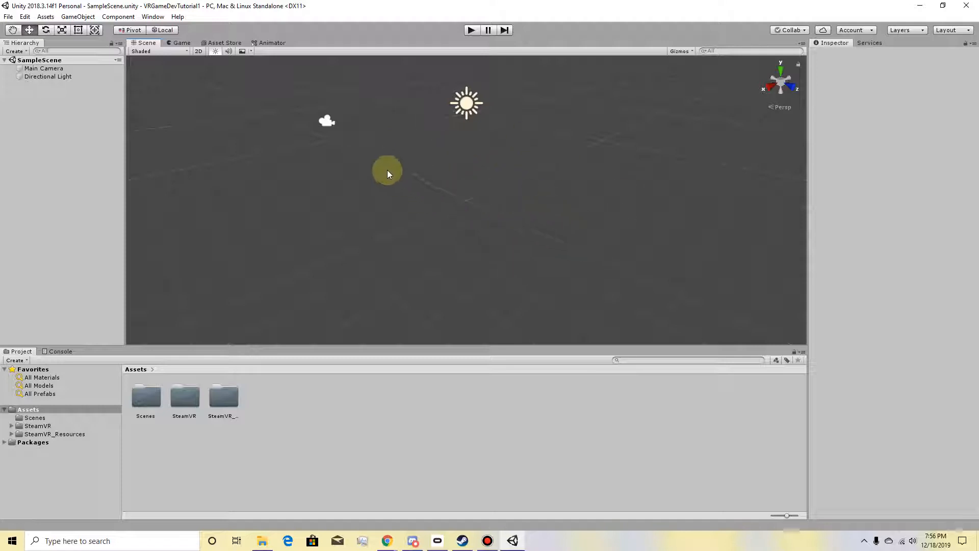
right_click_drag(535, 168, 545, 119)
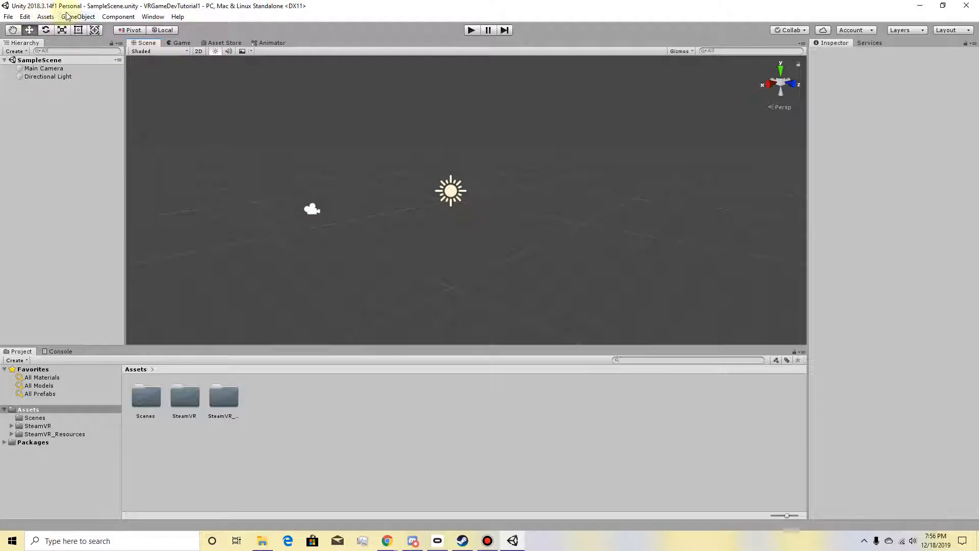
right_click_drag(539, 264, 518, 289)
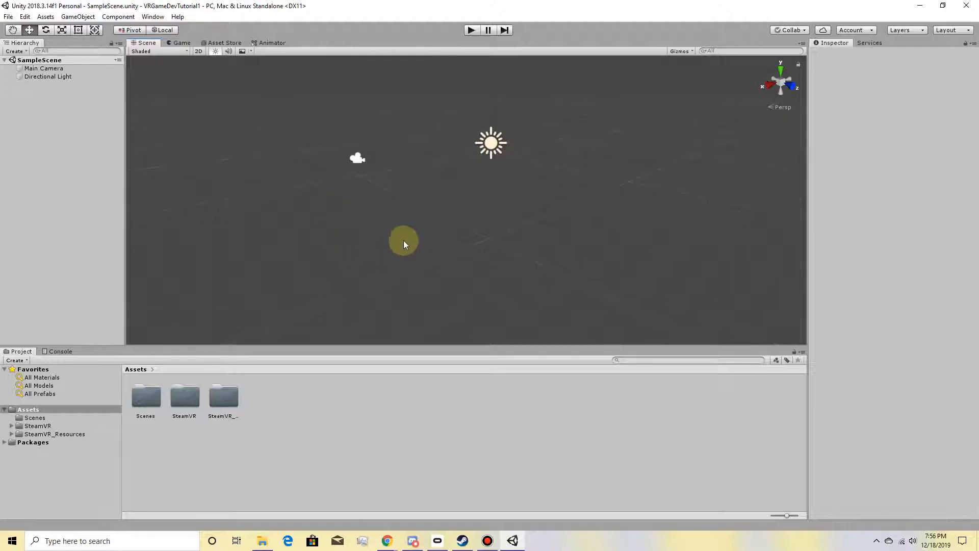
right_click_drag(402, 240, 368, 225)
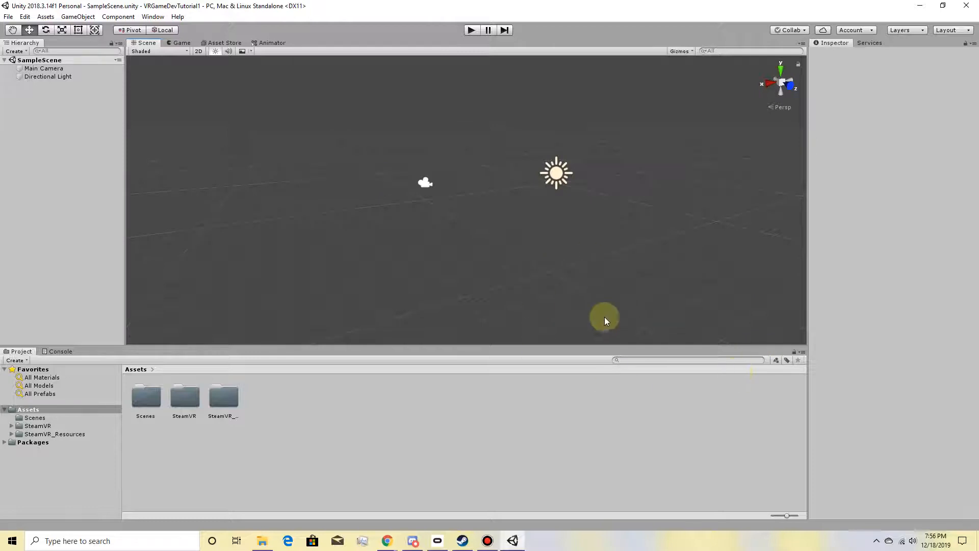
right_click_drag(545, 265, 609, 263)
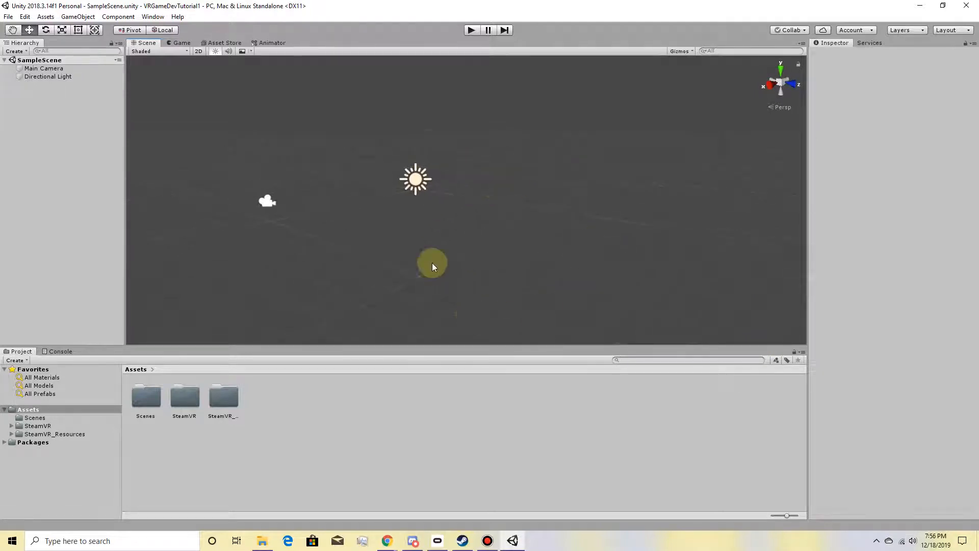
right_click_drag(488, 256, 467, 263)
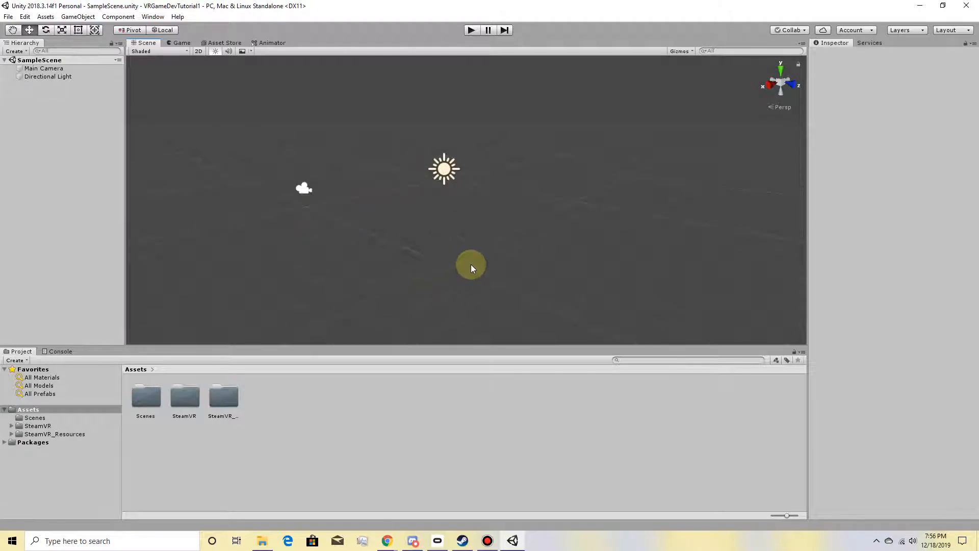
right_click_drag(470, 264, 454, 262)
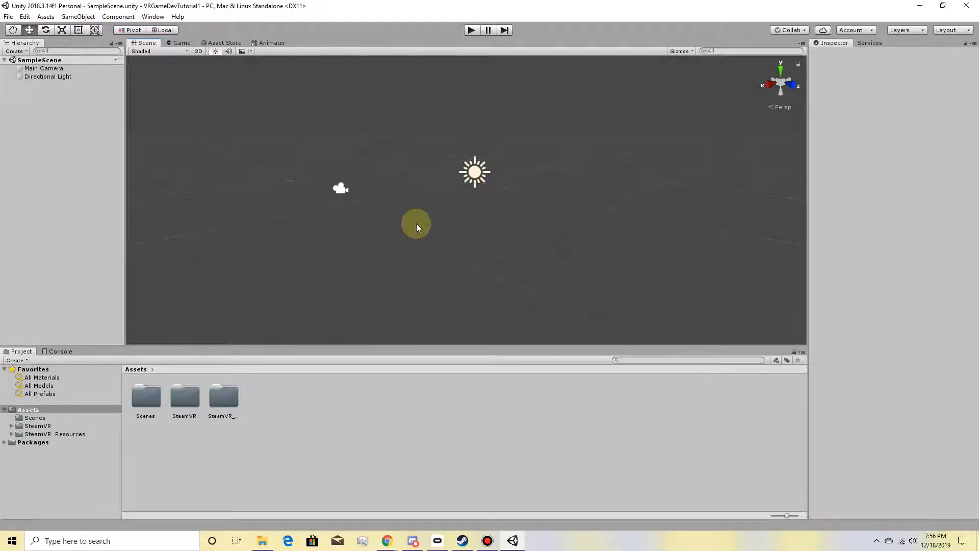
Look over the SteamVR Plugin page in the Asset Store.
left_click(210, 45)
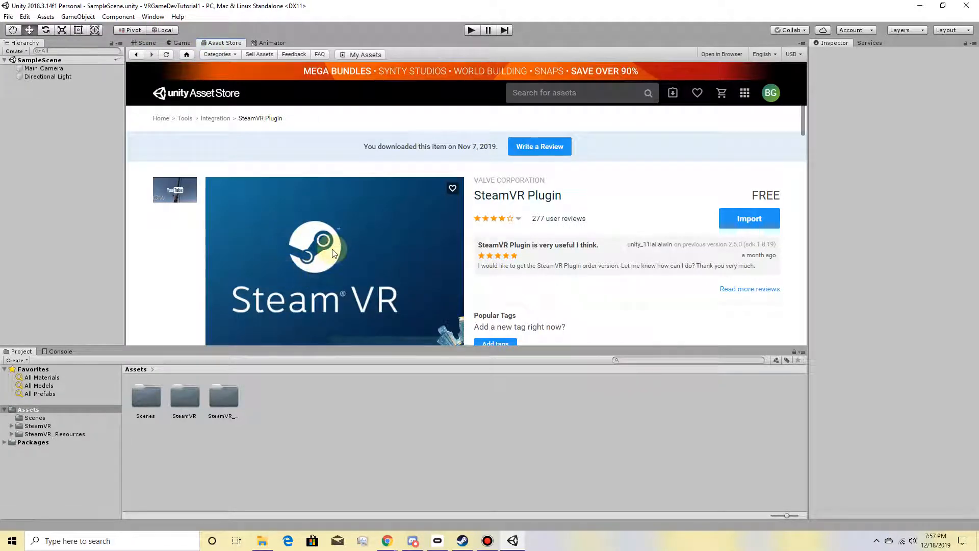
scroll(332, 249, "down", 1)
scroll(395, 218, "down", 1)
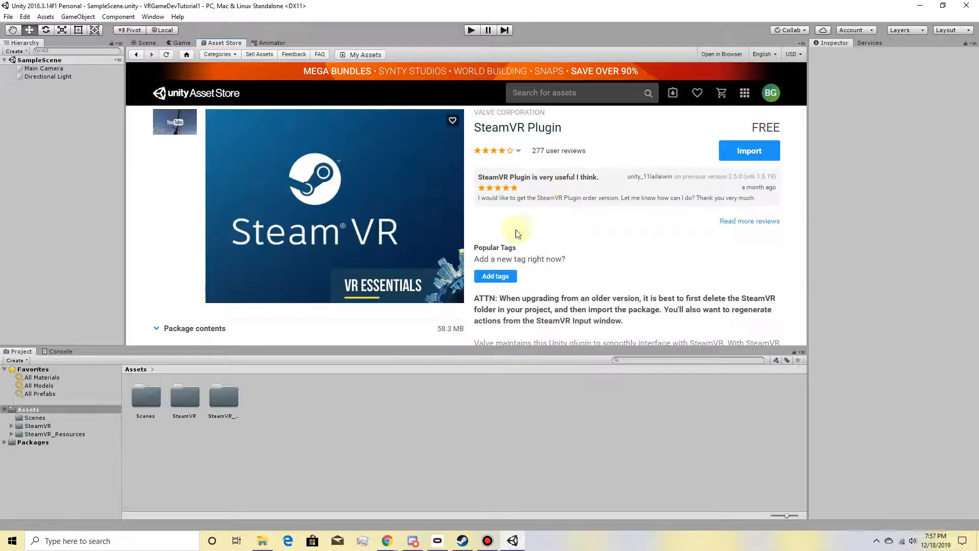
scroll(518, 234, "up", 1)
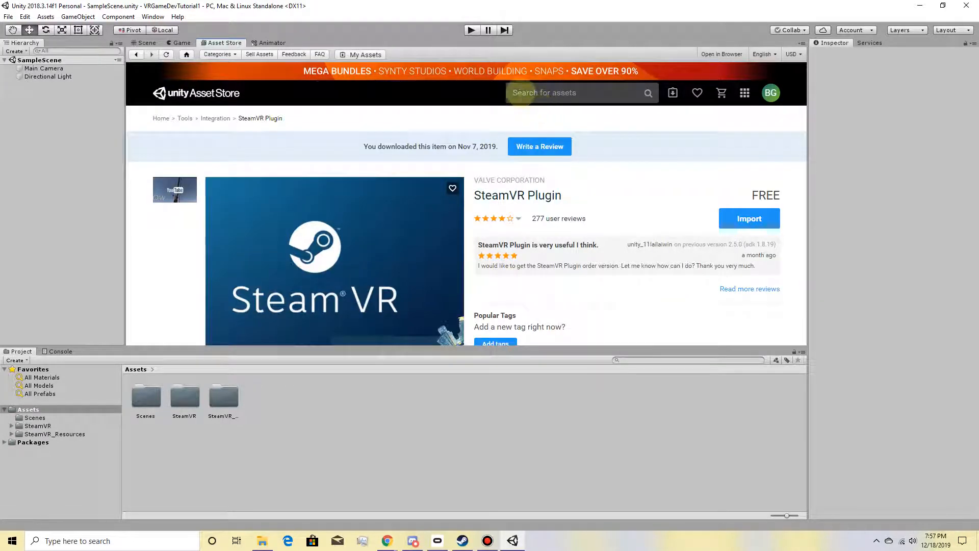
Search the Asset Store for "vrtk", clear the search and return to the Scene view.
left_click(520, 94)
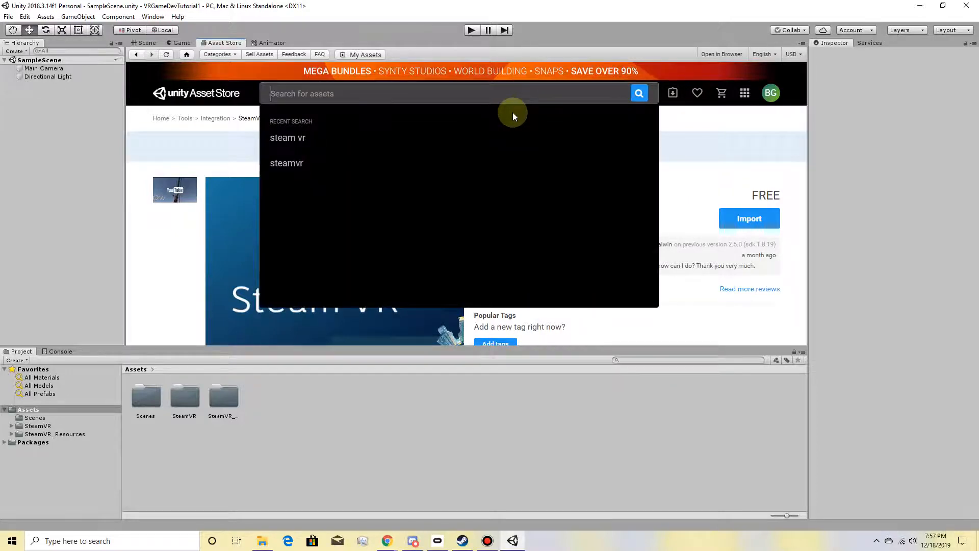
type("vrtk")
key("Return")
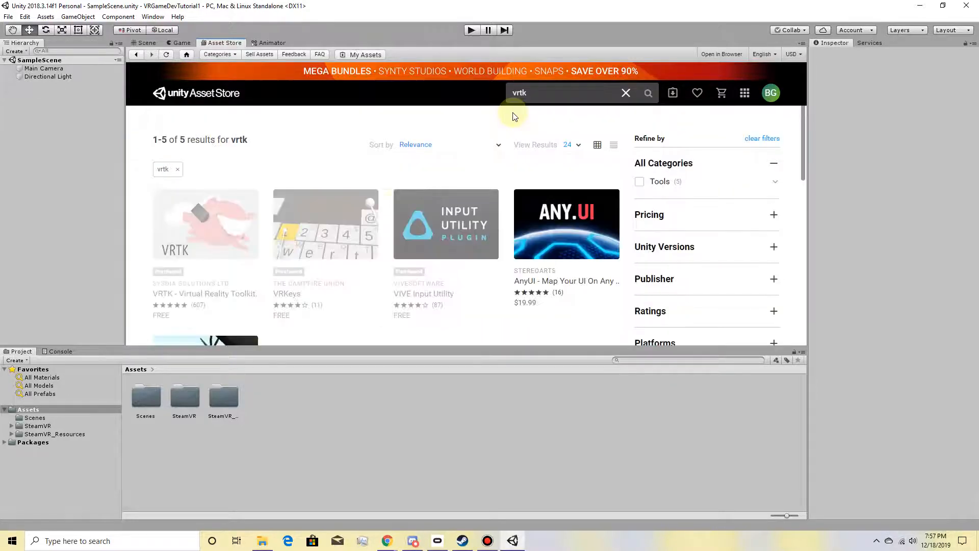
left_click(545, 93)
left_click(615, 93)
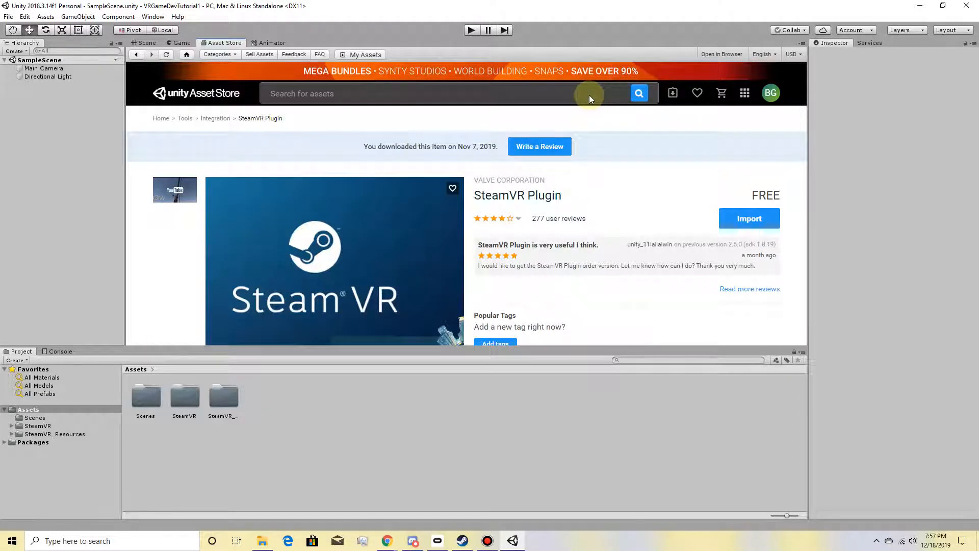
left_click(589, 94)
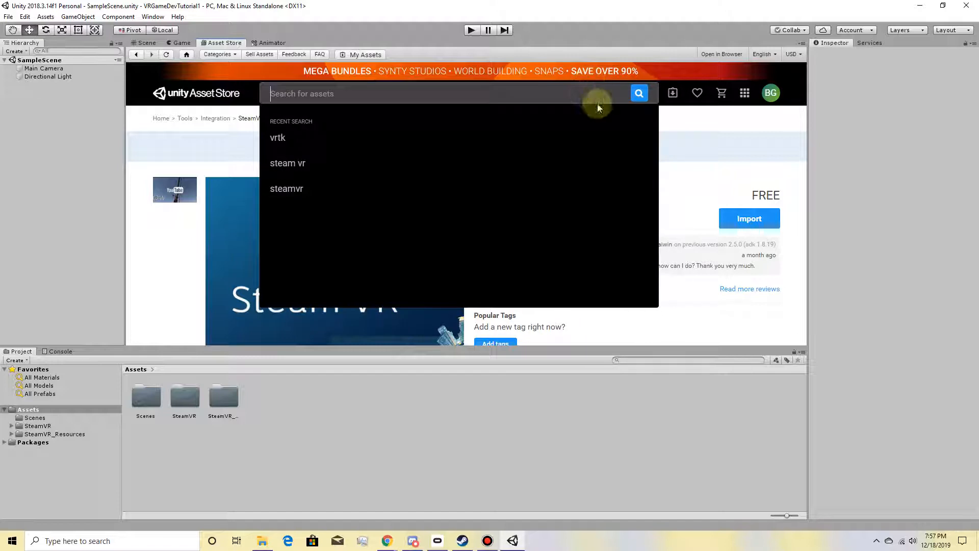
left_click(141, 43)
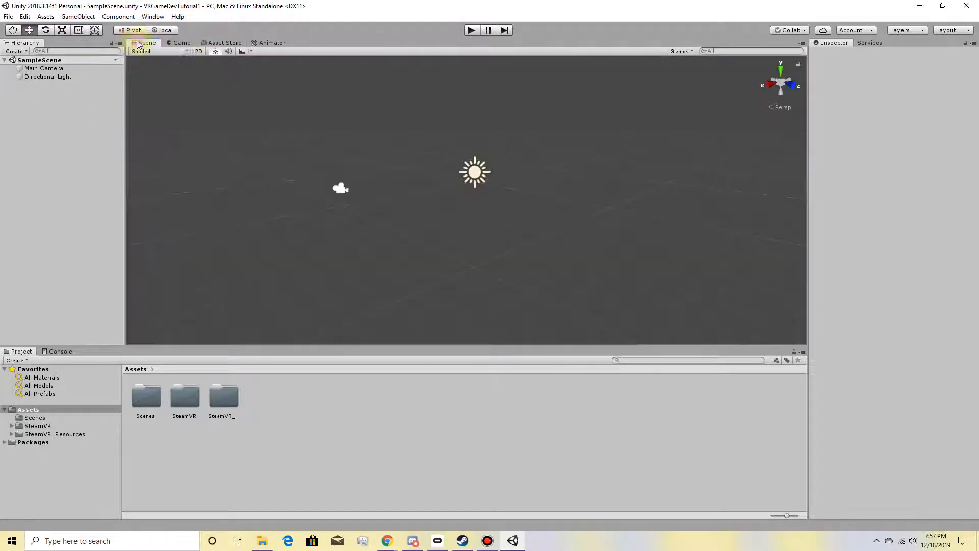
left_click(414, 175)
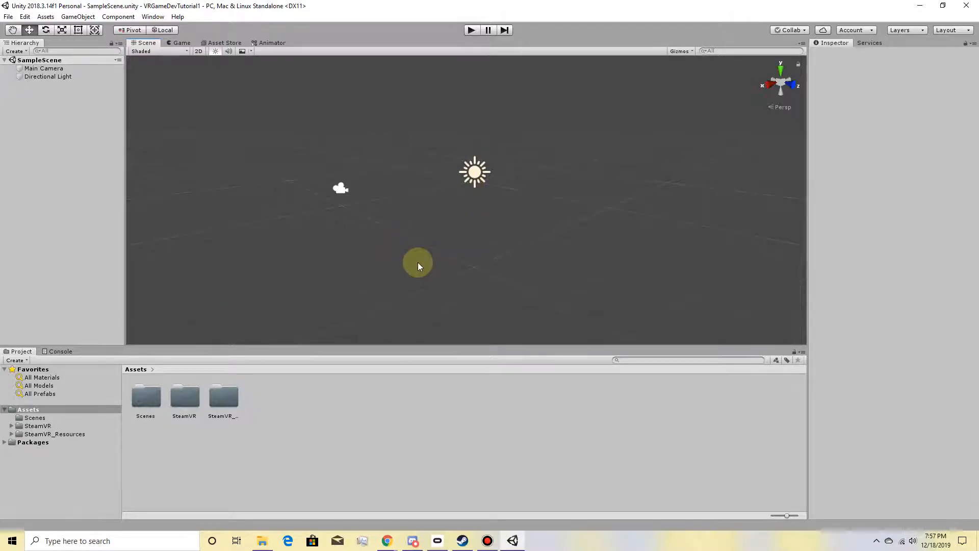
right_click_drag(492, 212, 518, 218)
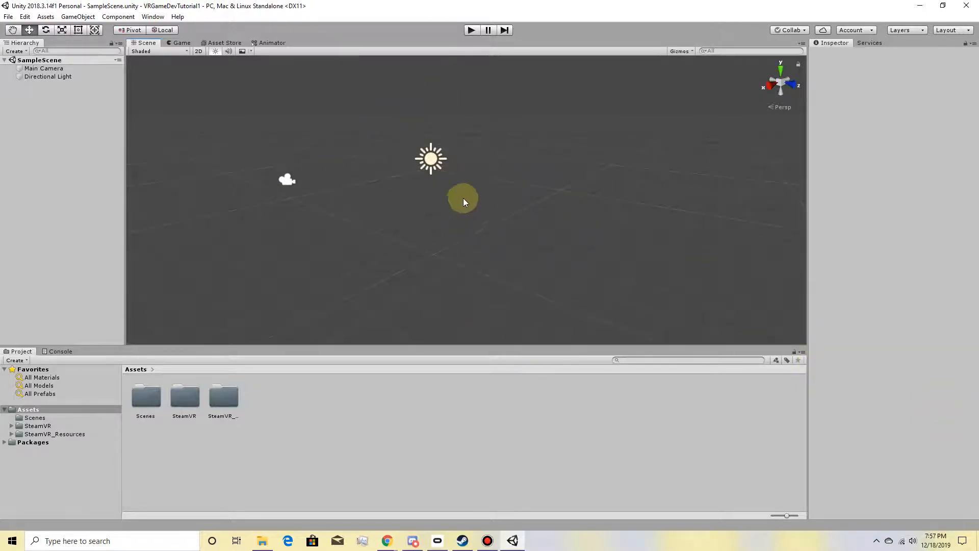
right_click_drag(512, 294, 491, 274)
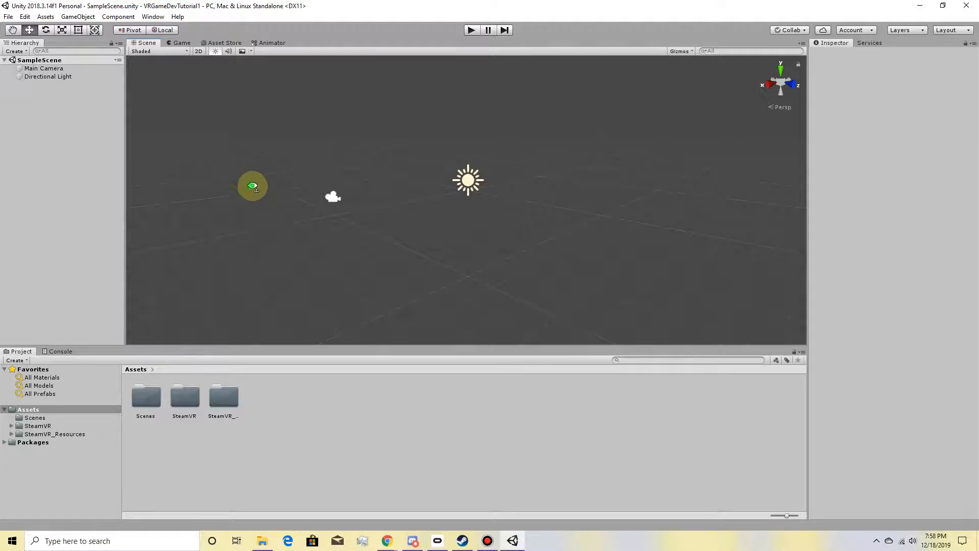
right_click_drag(252, 185, 239, 199)
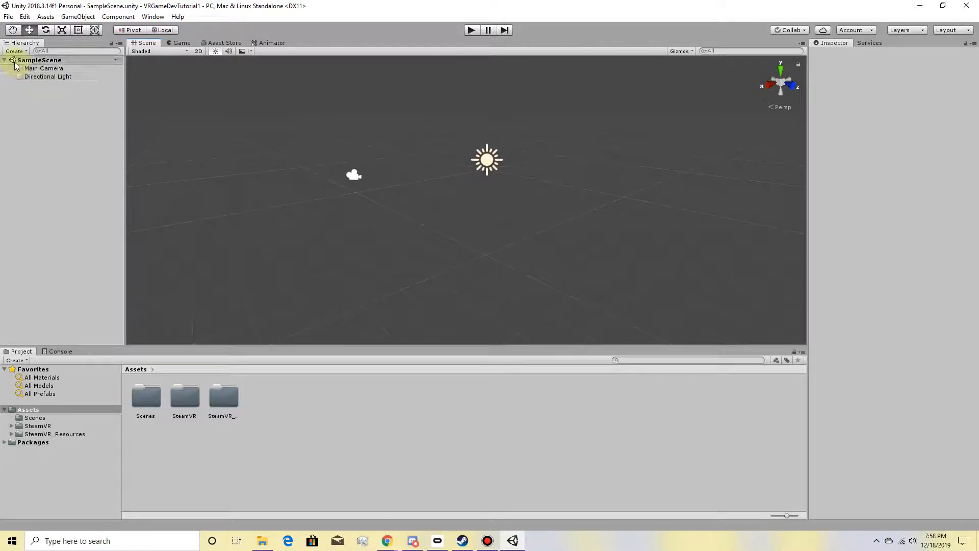
Delete the Main Camera from SampleScene.
left_click(46, 70)
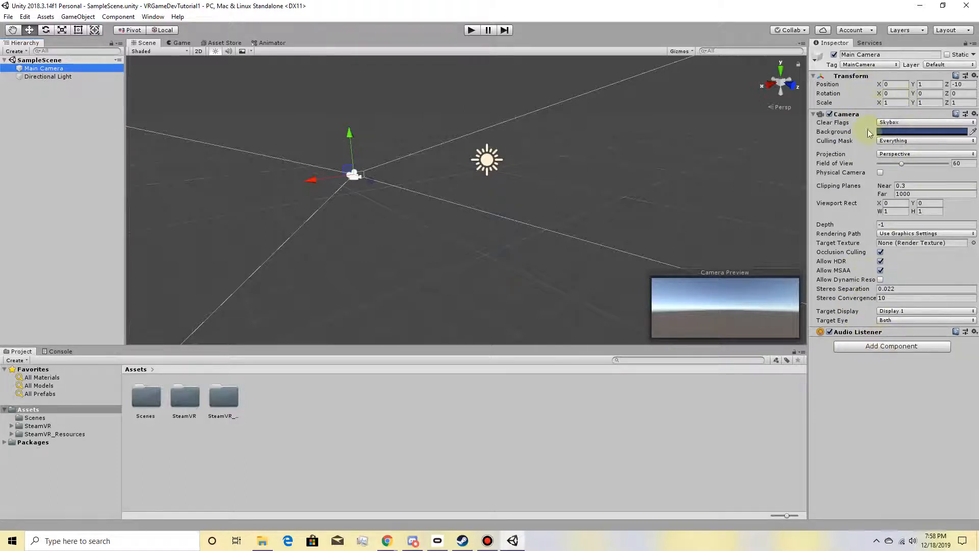
left_click(47, 76)
left_click(48, 70)
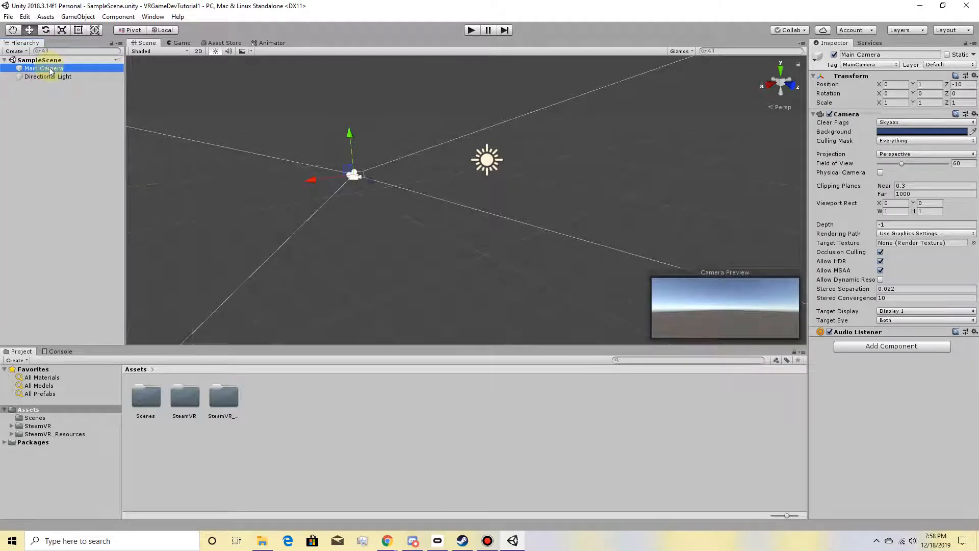
right_click(51, 73)
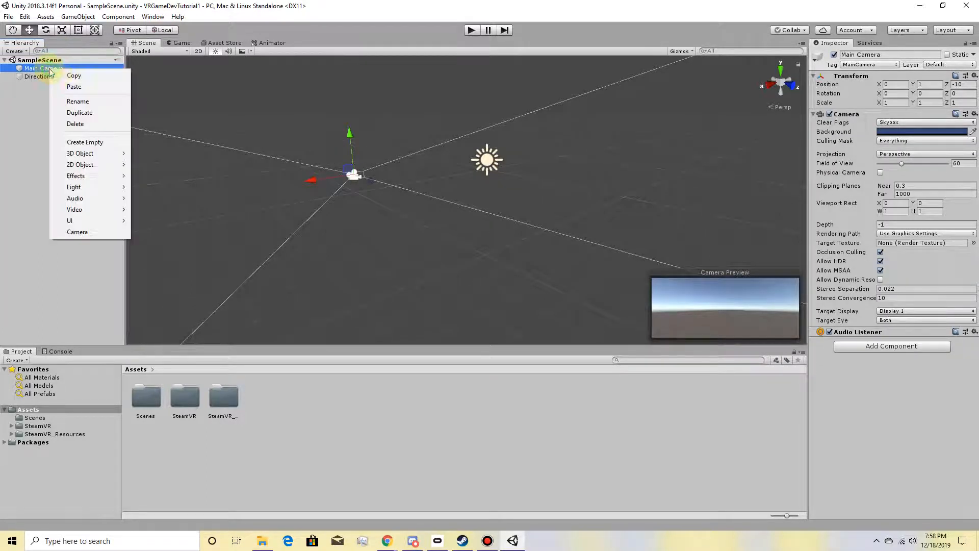
left_click(77, 125)
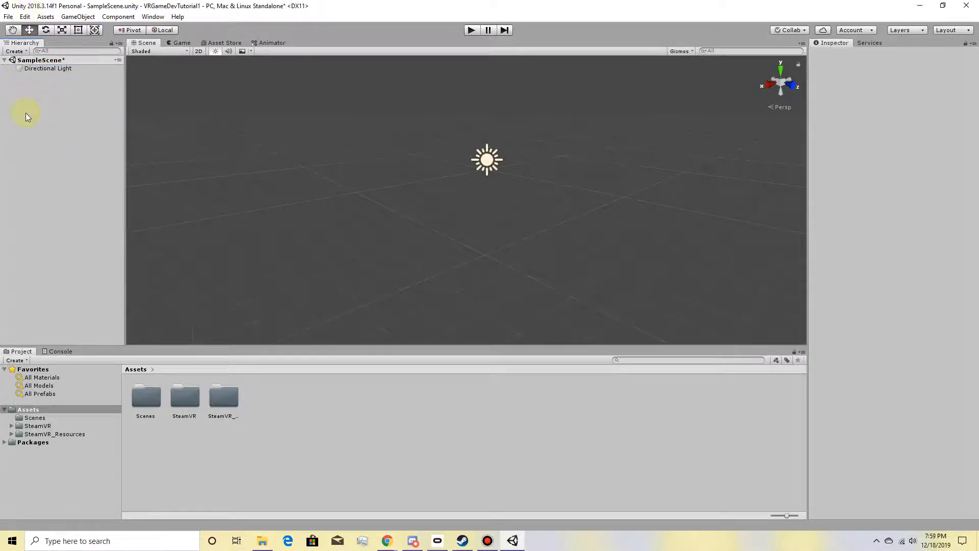
Place the Player prefab from SteamVR/InteractionSystem/Core/Prefabs into the scene near the middle of the grid.
right_click_drag(359, 250, 396, 243)
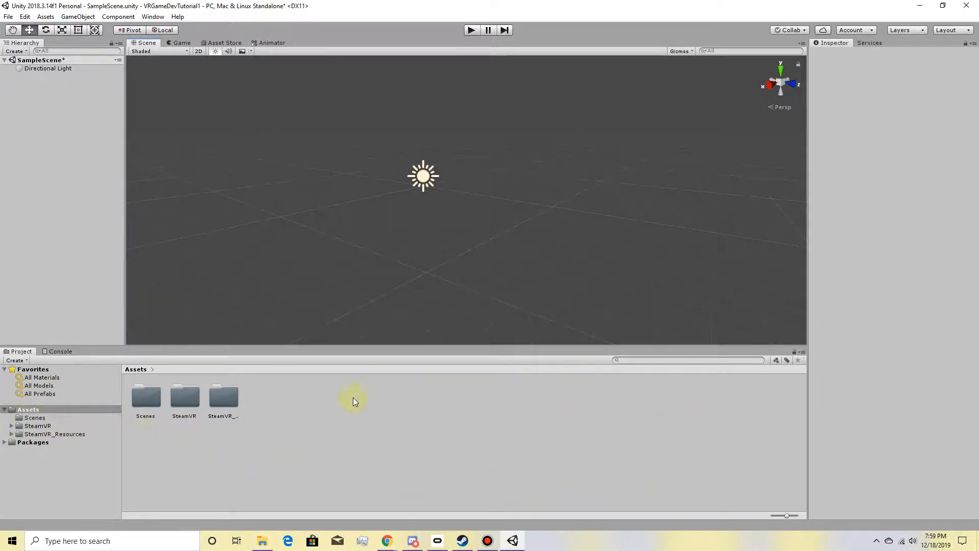
double_click(179, 398)
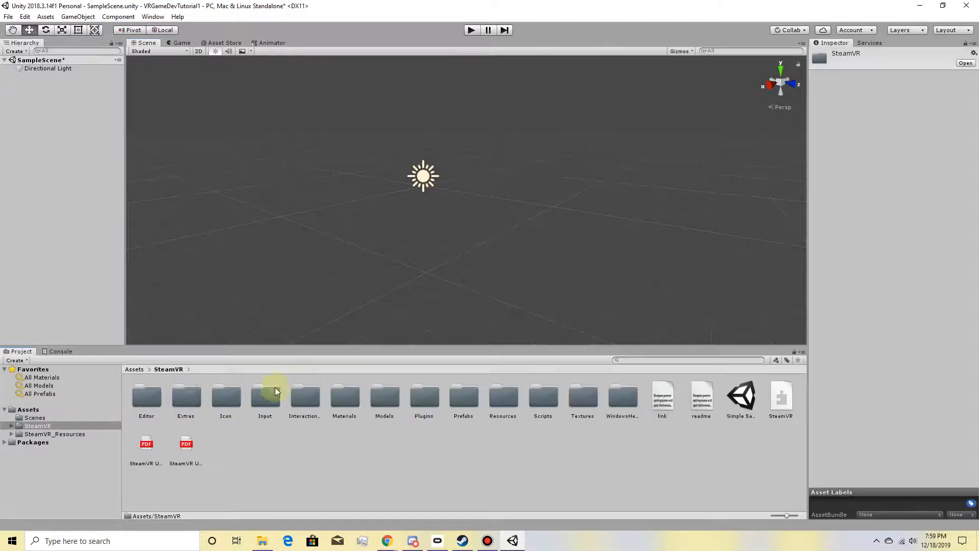
double_click(302, 393)
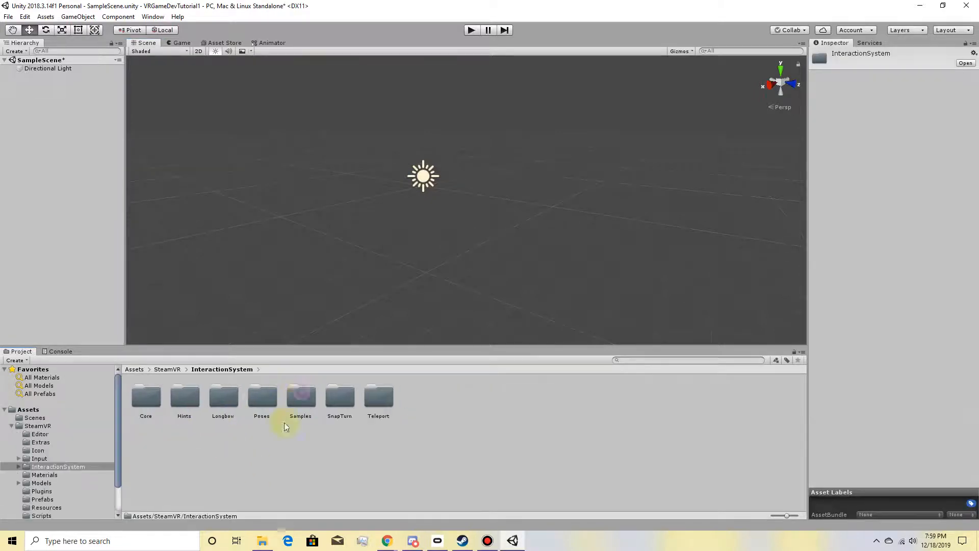
double_click(146, 399)
double_click(221, 392)
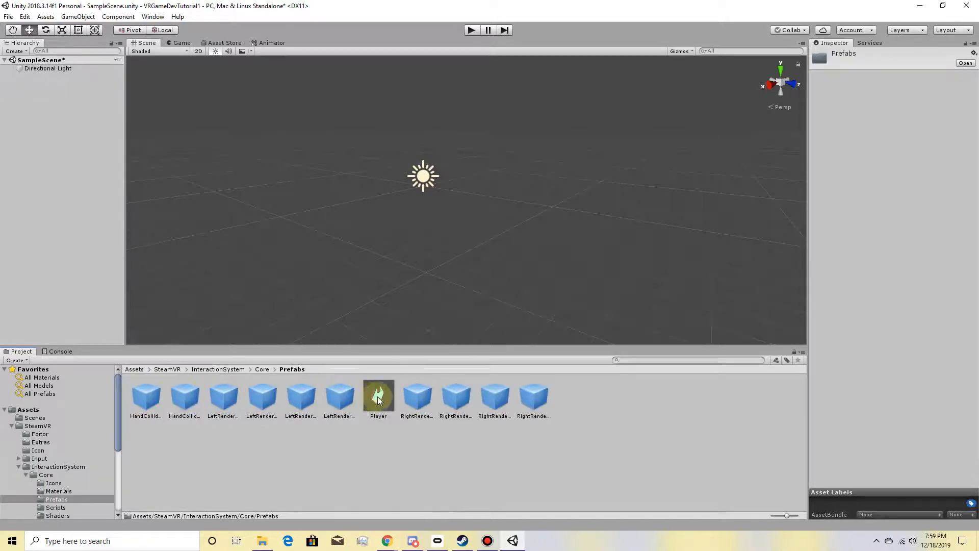
left_click_drag(378, 400, 462, 214)
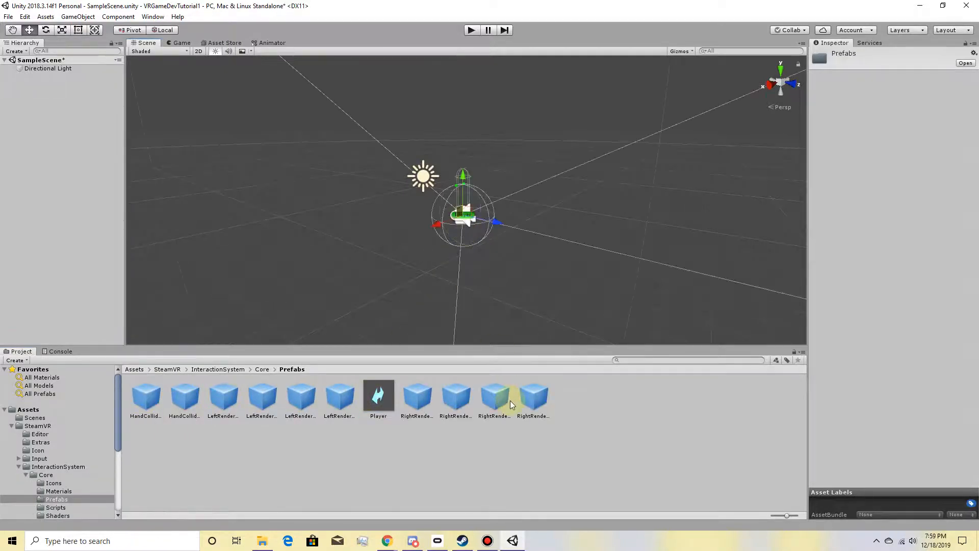
left_click_drag(445, 273, 408, 292, "alt")
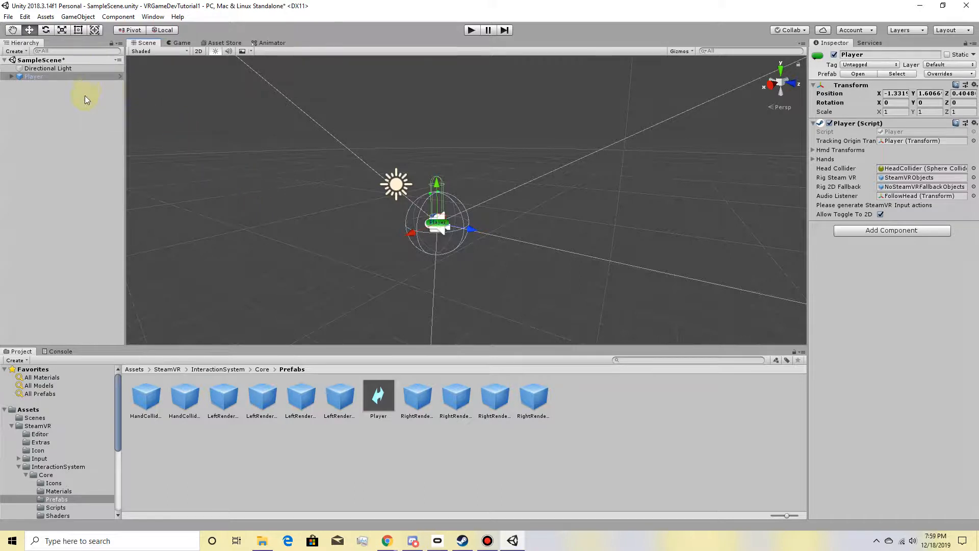
Add a 3D Plane to the scene and lower it beneath the Player to a Y position of about 1.45.
left_click(24, 51)
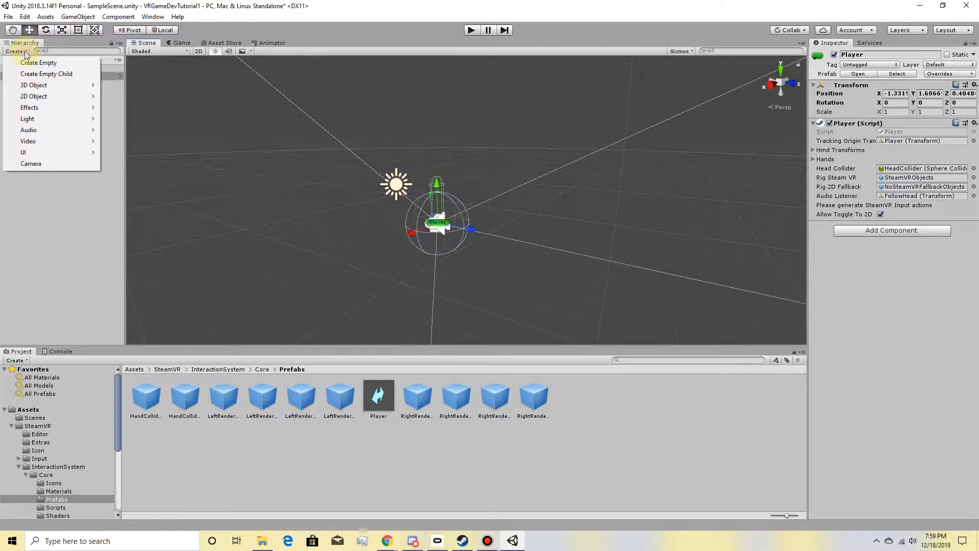
mouse_move(33, 88)
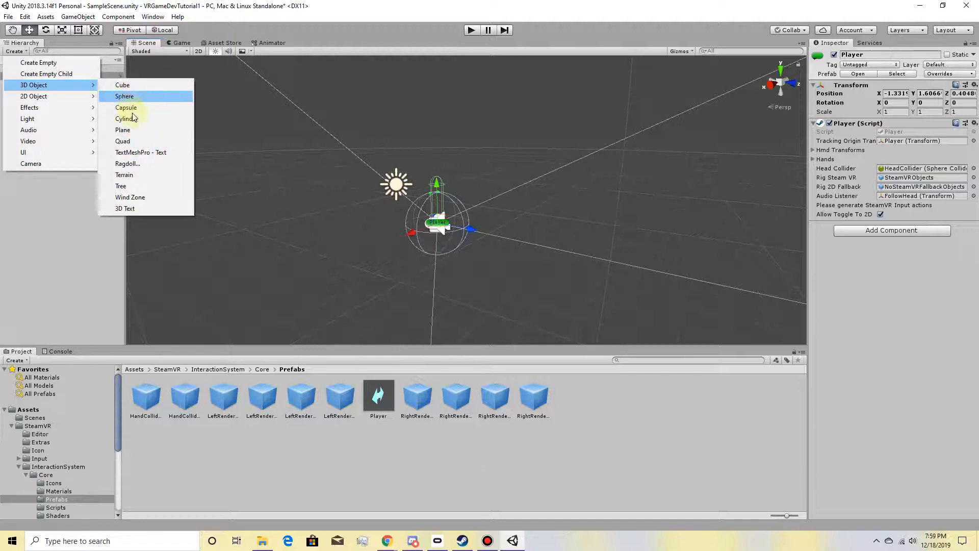
left_click(124, 130)
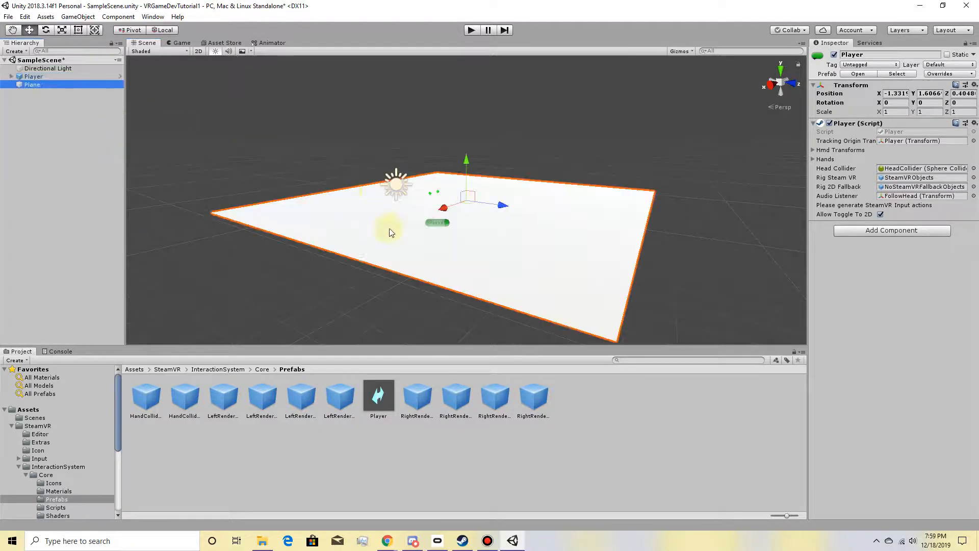
left_click_drag(470, 158, 462, 182)
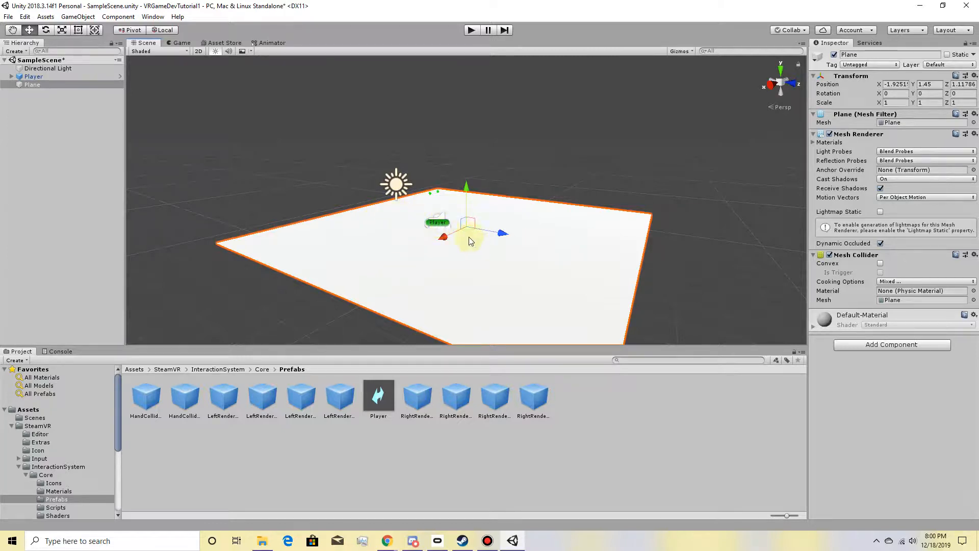
Run the scene and agree to open the SteamVR Input window using the example files for the missing actions.json.
left_click(468, 34)
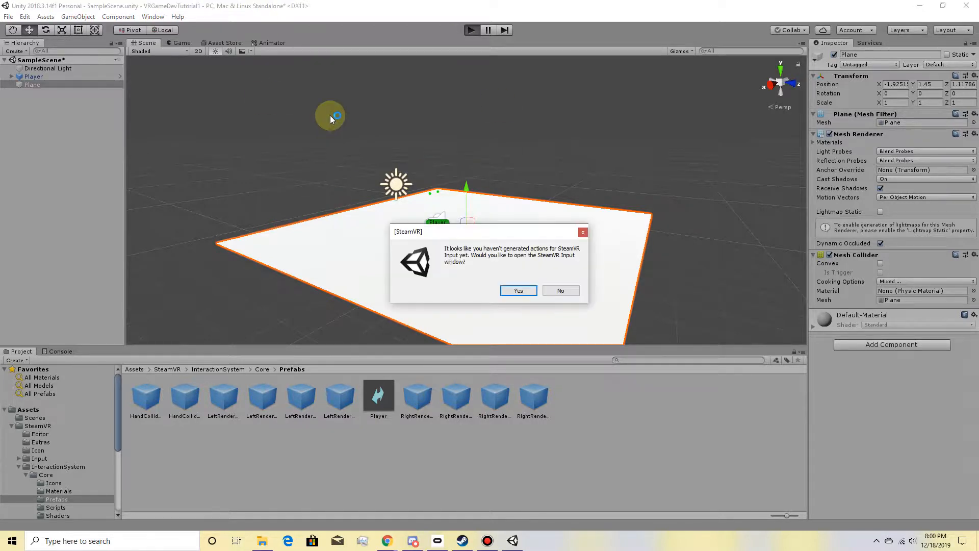
left_click(516, 291)
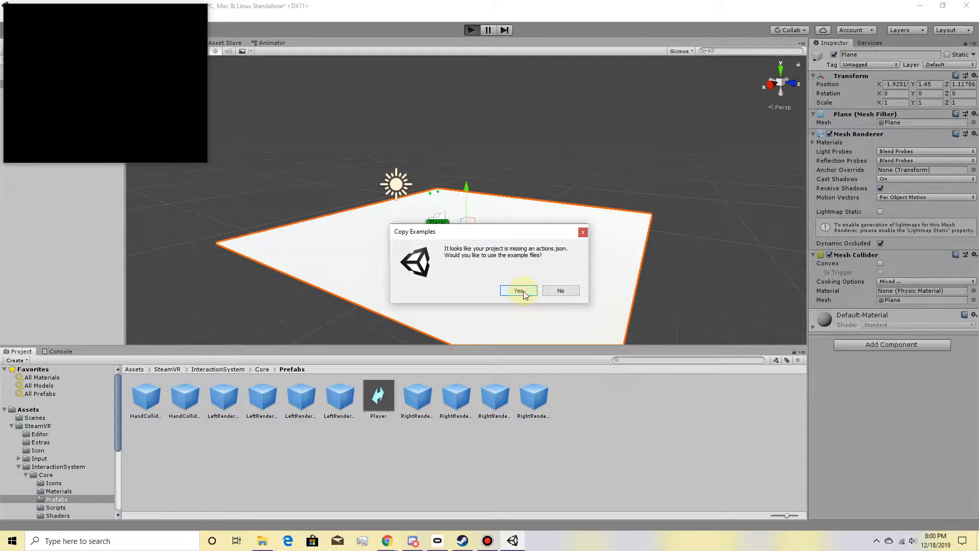
left_click(523, 291)
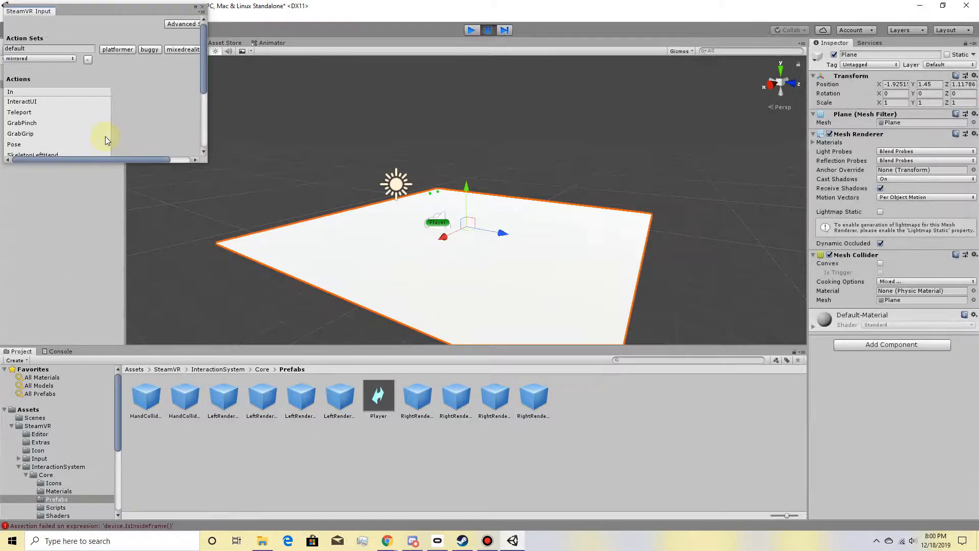
Enlarge the SteamVR Input window until all default actions are visible, and save and generate the actions.
left_click(205, 158)
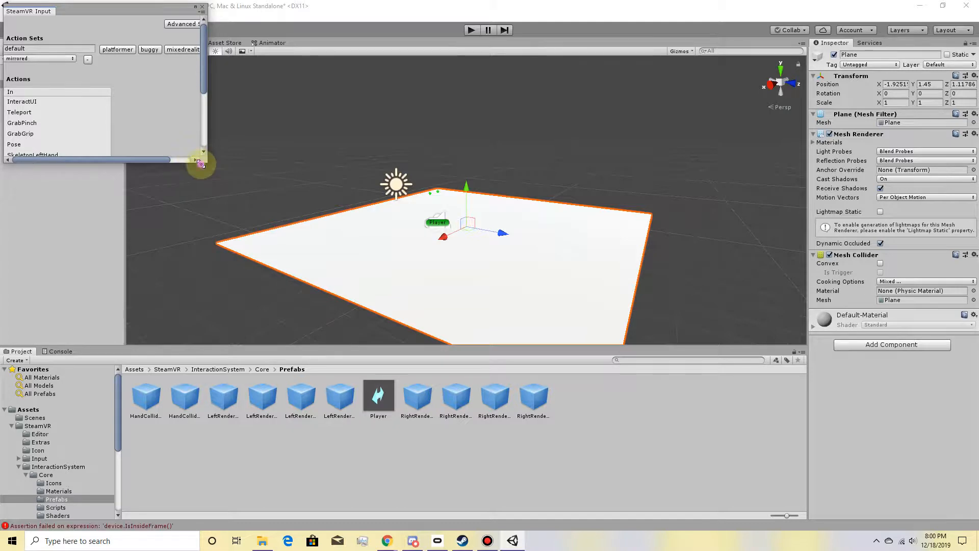
left_click_drag(200, 163, 247, 321)
left_click(73, 272)
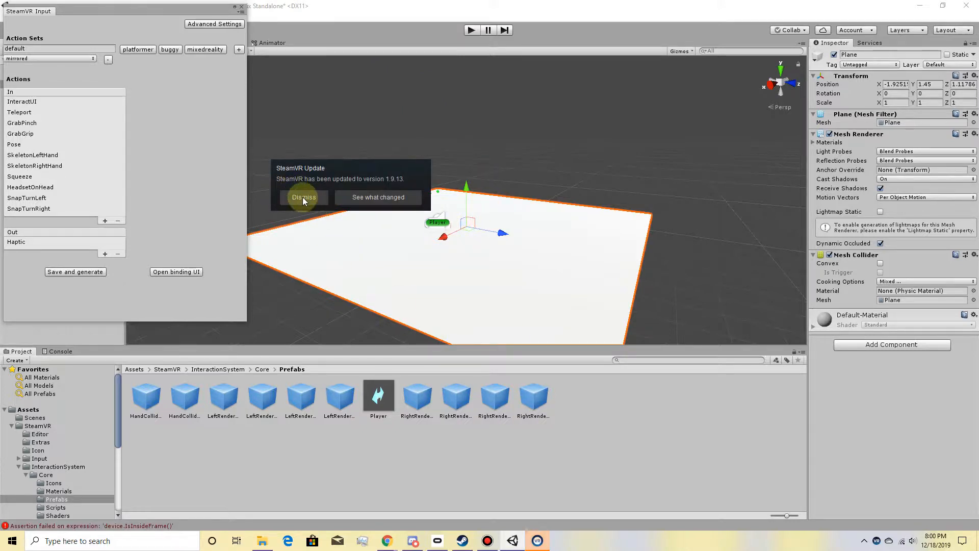
Clear away the SteamVR update notice and minimise the SteamVR status window before running the scene again.
left_click(302, 197)
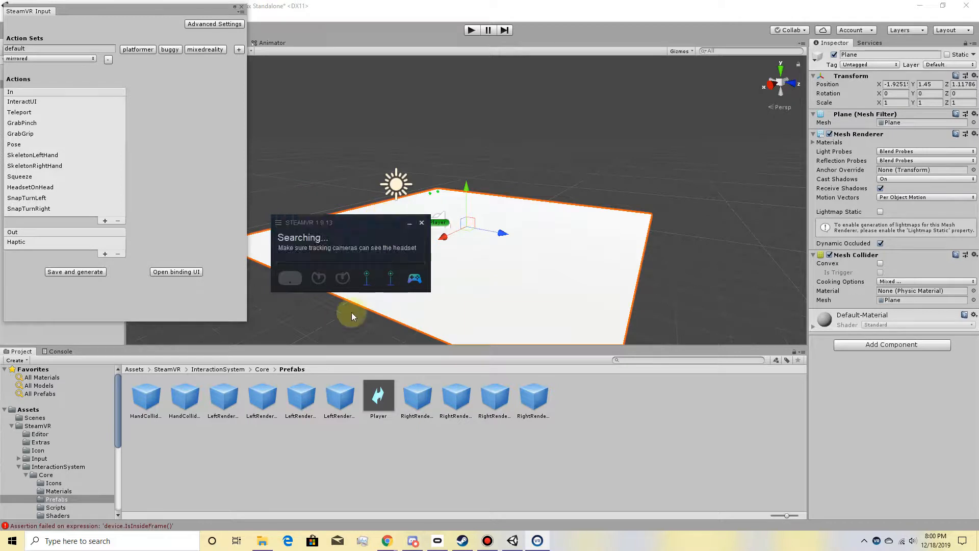
left_click(408, 225)
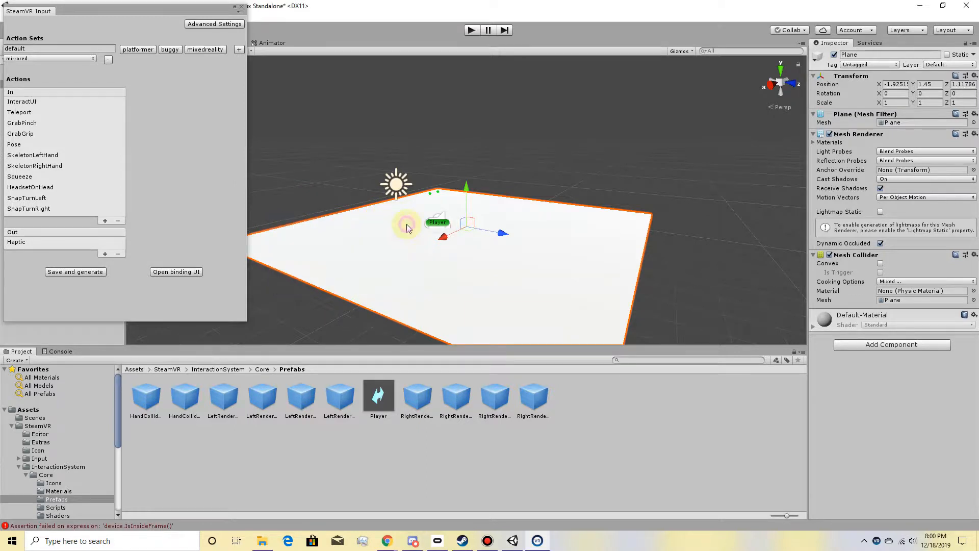
left_click(469, 290)
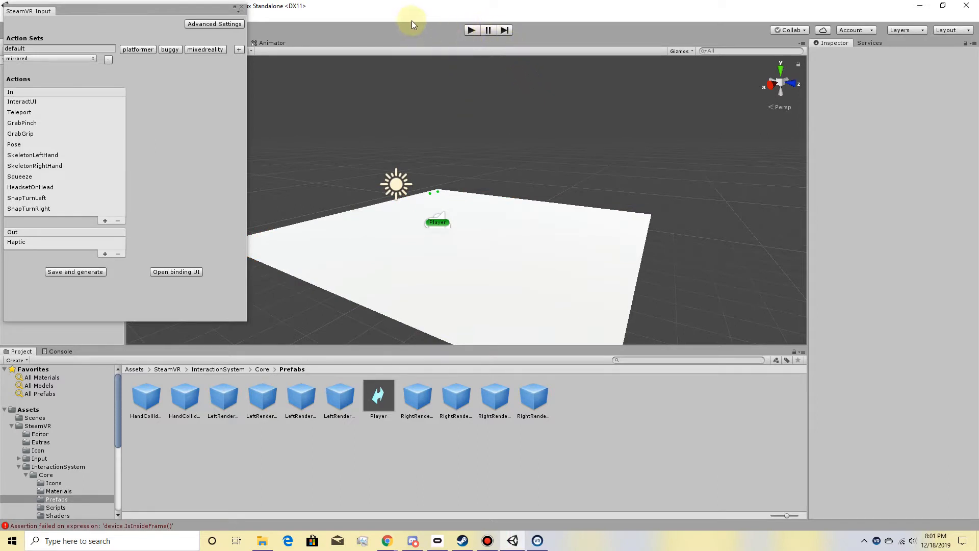
left_click(474, 31)
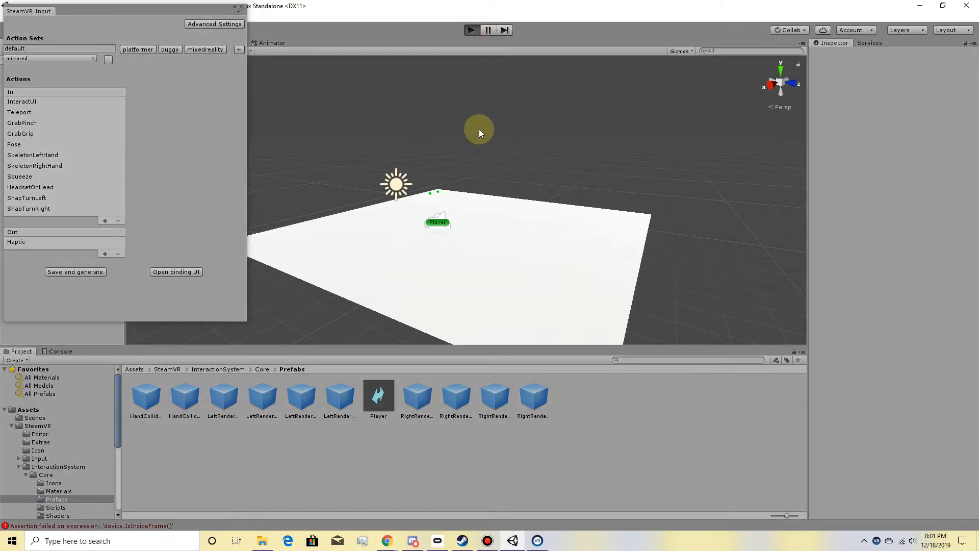